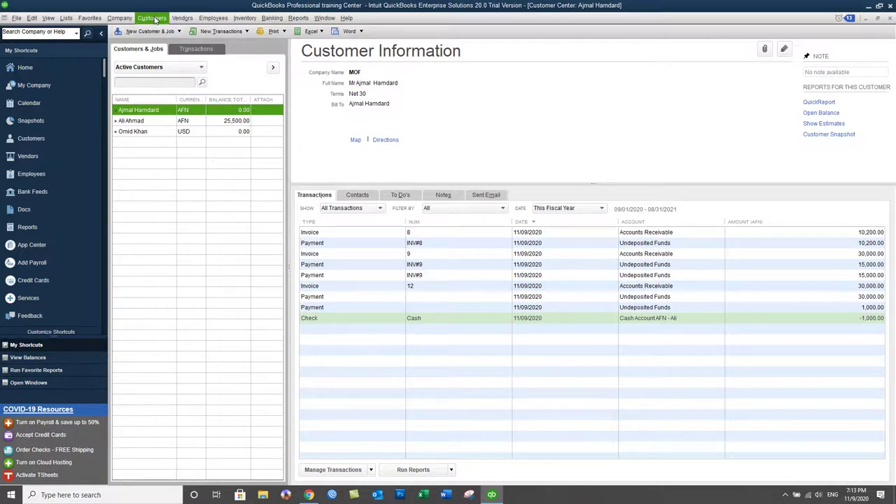
Start a received payment from the selected customer and set the payment amount to 50,000 AFN
left_click(153, 18)
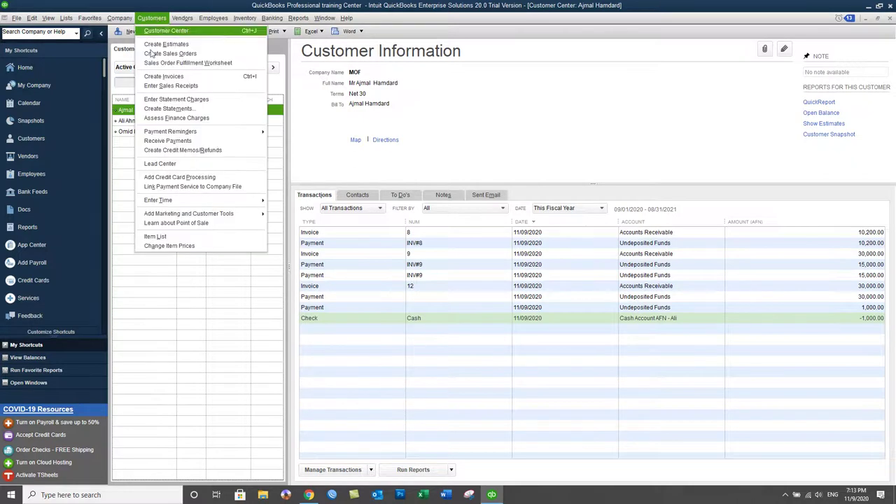
left_click(166, 142)
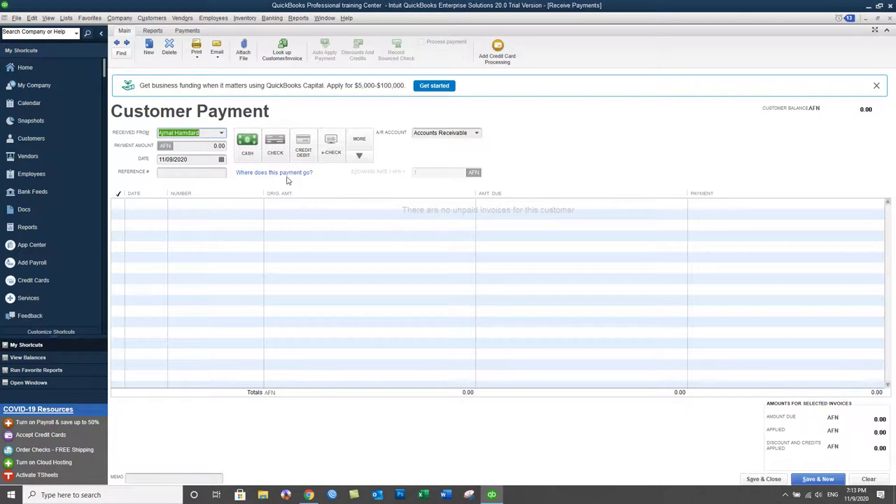
left_click(202, 133)
key("Tab")
type("50000")
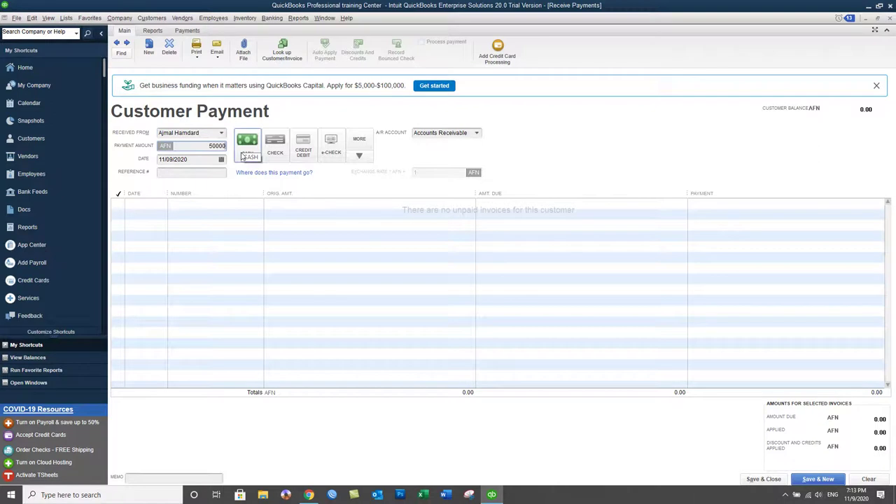
Date the customer payment 11/09/2020 and set its payment method to cash
left_click(199, 159)
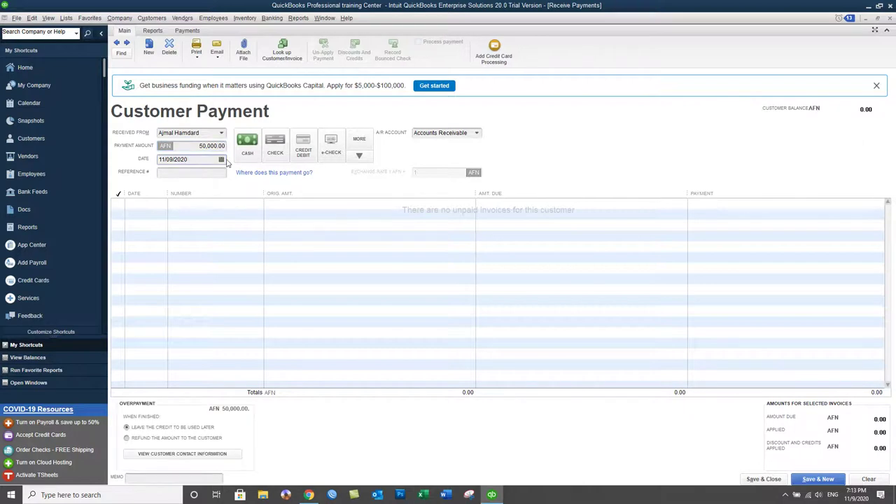
left_click(222, 160)
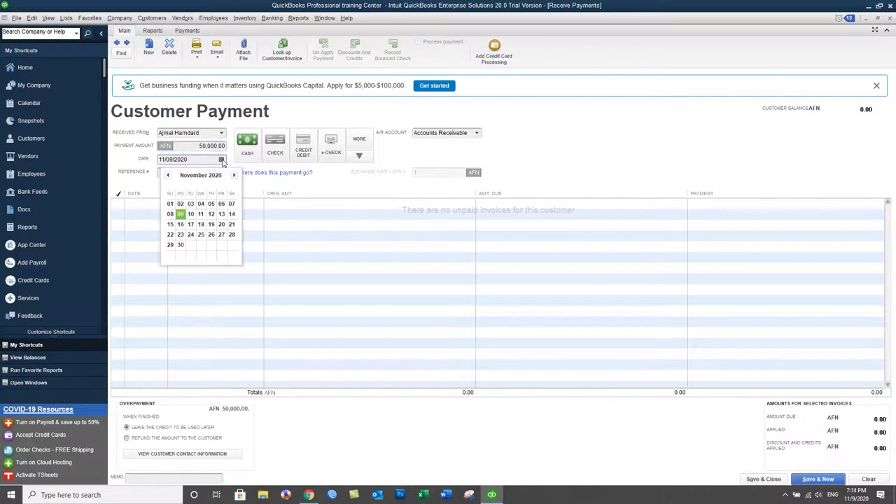
left_click(181, 216)
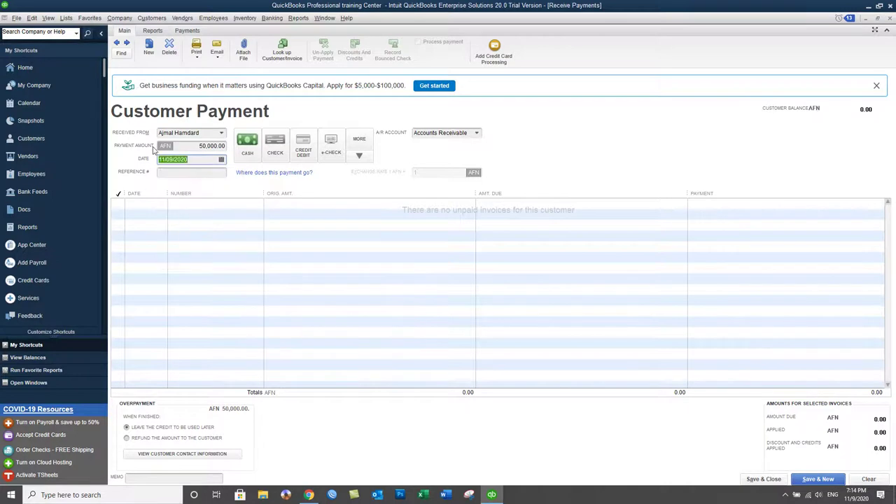
left_click(197, 159)
left_click(248, 147)
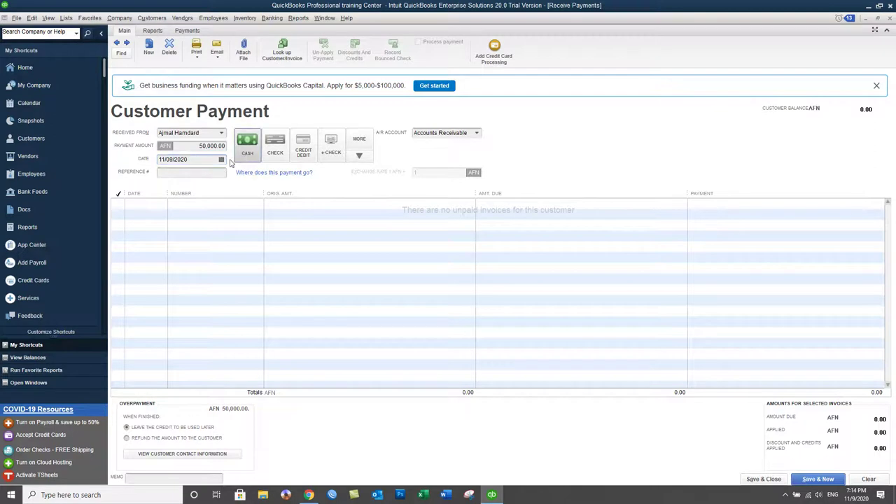
left_click(196, 173)
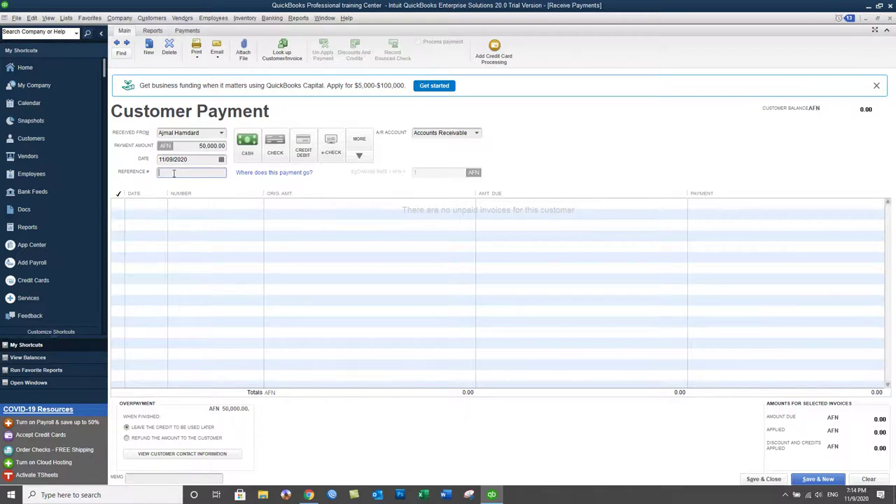
left_click(275, 145)
left_click(190, 174)
left_click(247, 145)
left_click(201, 144)
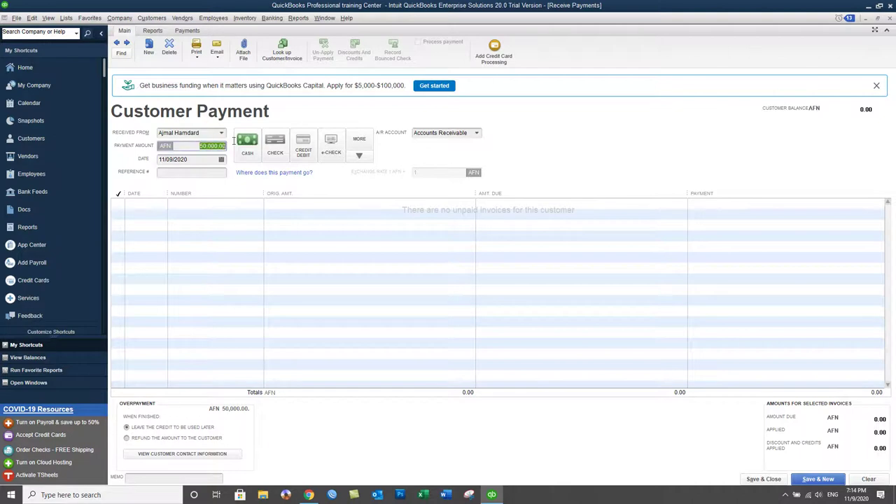
left_click(180, 145)
left_click(196, 146)
Leave the overpayment as a credit to be used later, then save and close the payment without printing a credit memo
left_click(182, 439)
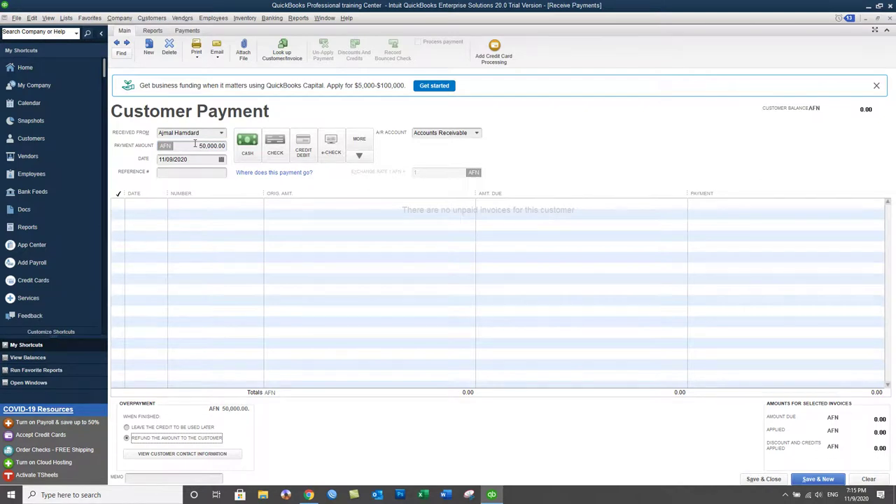
left_click(154, 428)
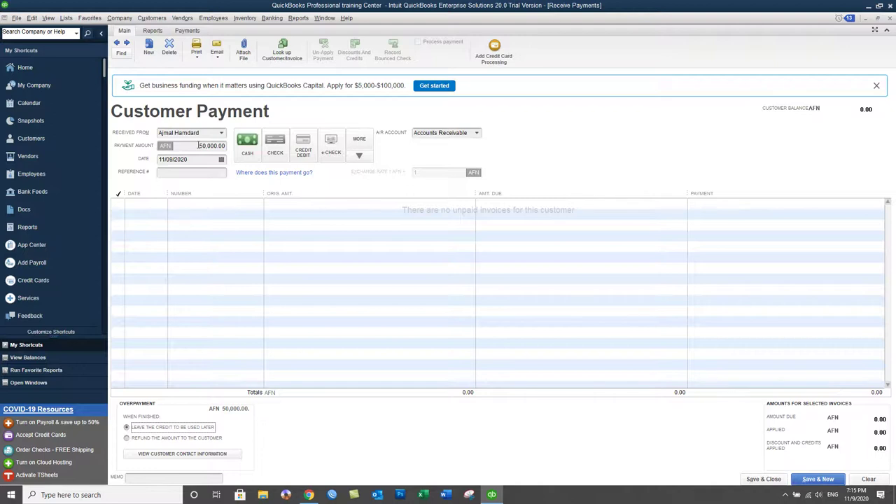
left_click(757, 481)
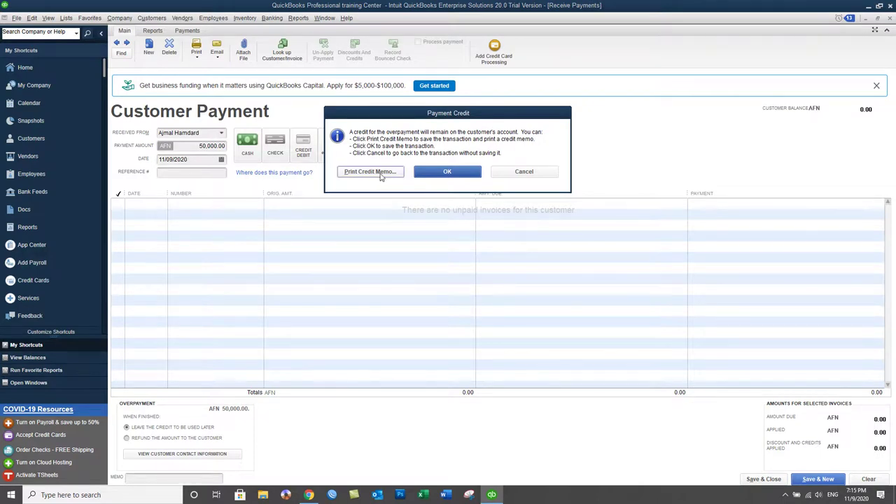
left_click(446, 173)
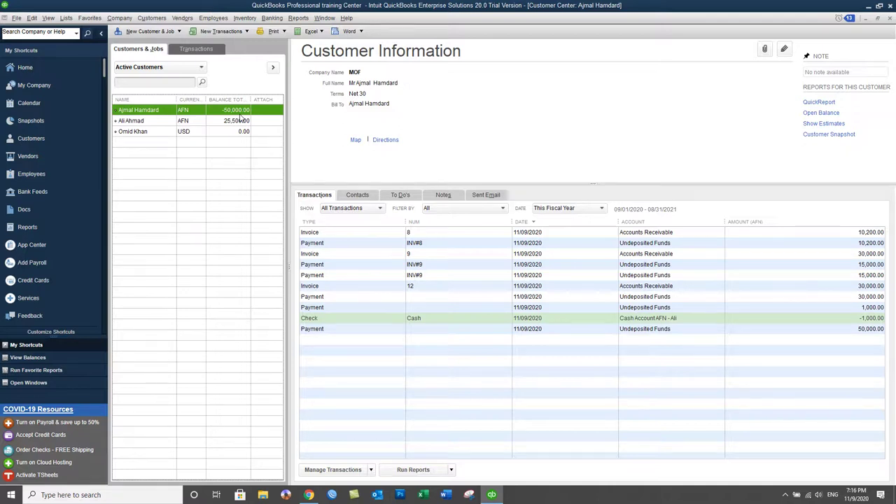
Start an invoice for the customer who made the 50,000 AFN advance payment and add the QB Desktop training item
left_click(335, 331)
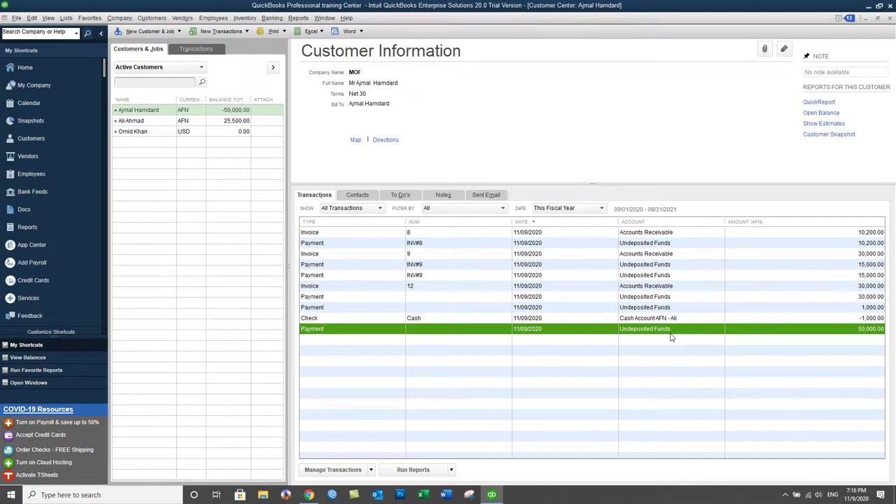
left_click(233, 113)
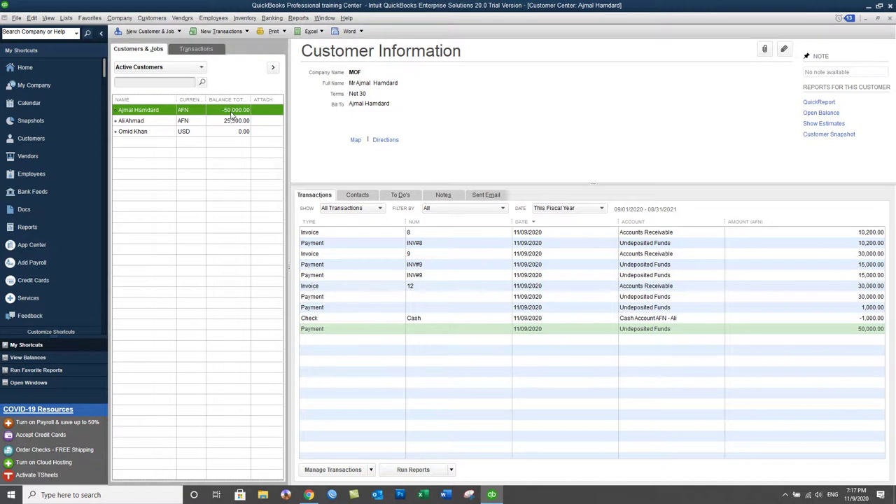
left_click(152, 18)
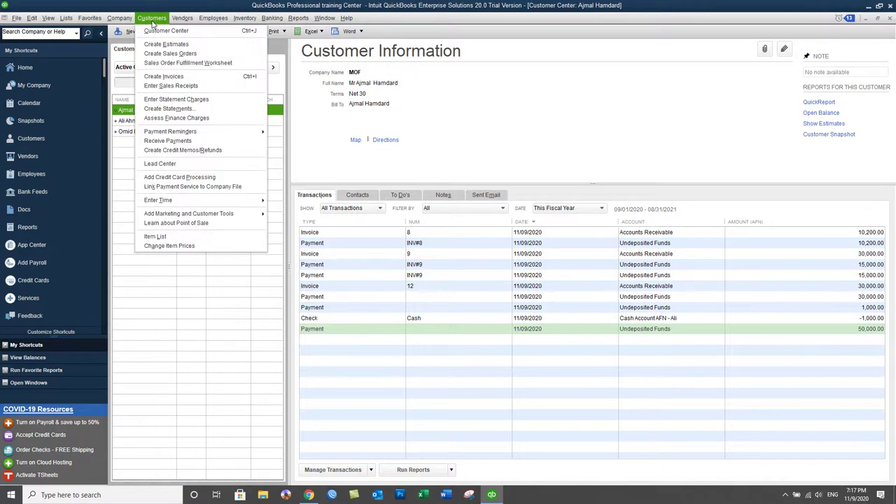
left_click(166, 77)
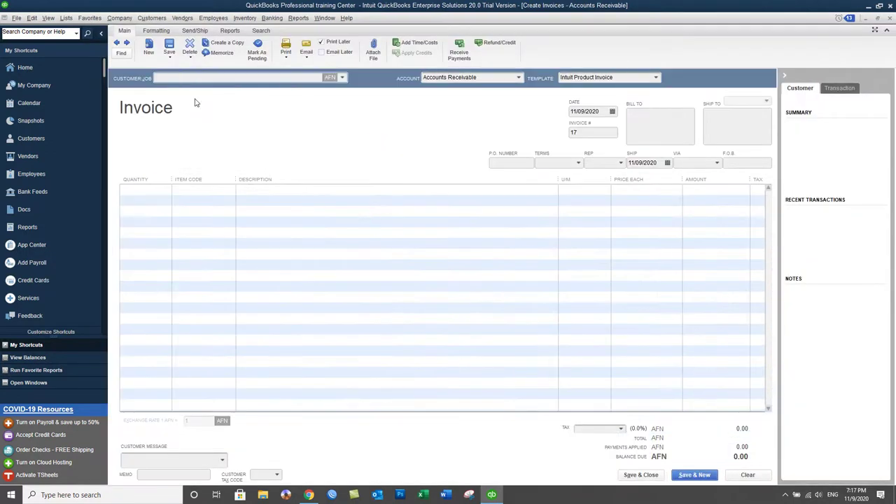
left_click(229, 192)
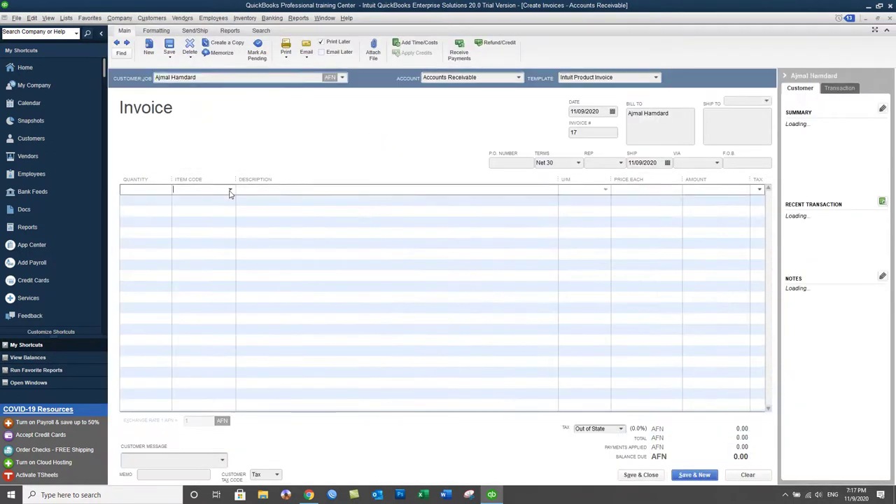
left_click(229, 192)
left_click(210, 233)
Set the training item's quantity to 15 and save and close the invoice, ignoring all spelling suggestions
left_click(144, 190)
type("5")
key("Tab")
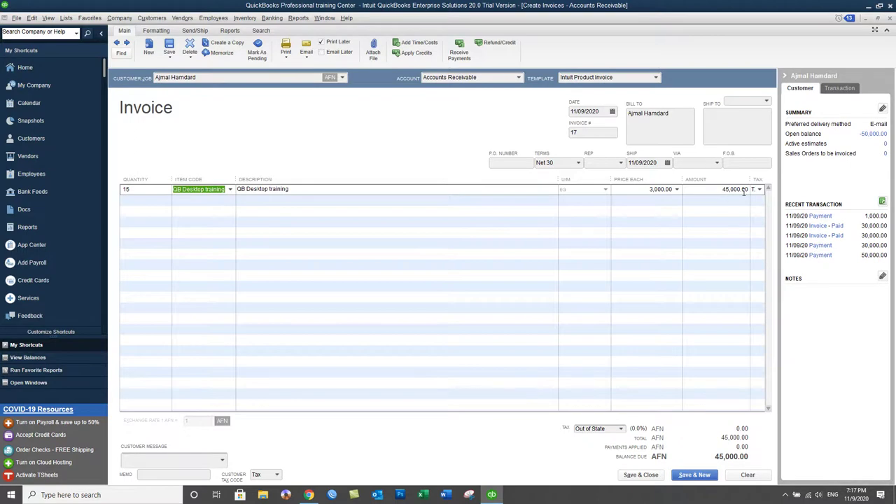
left_click(643, 476)
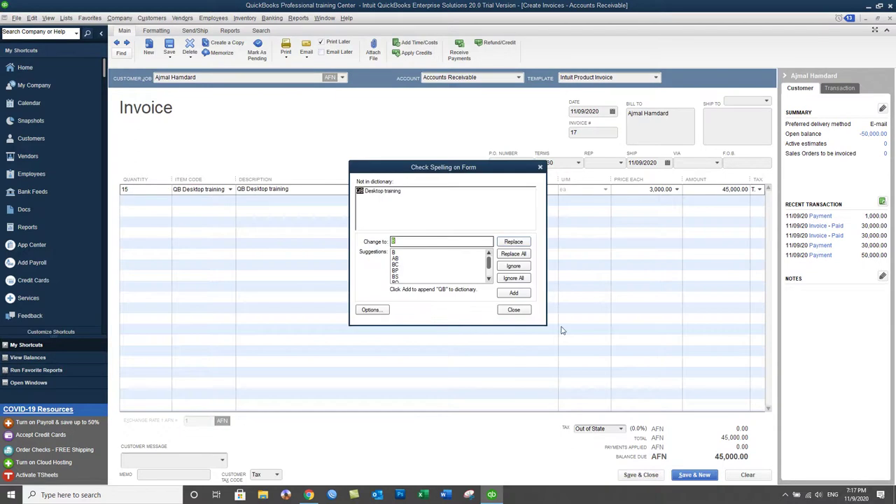
left_click(521, 280)
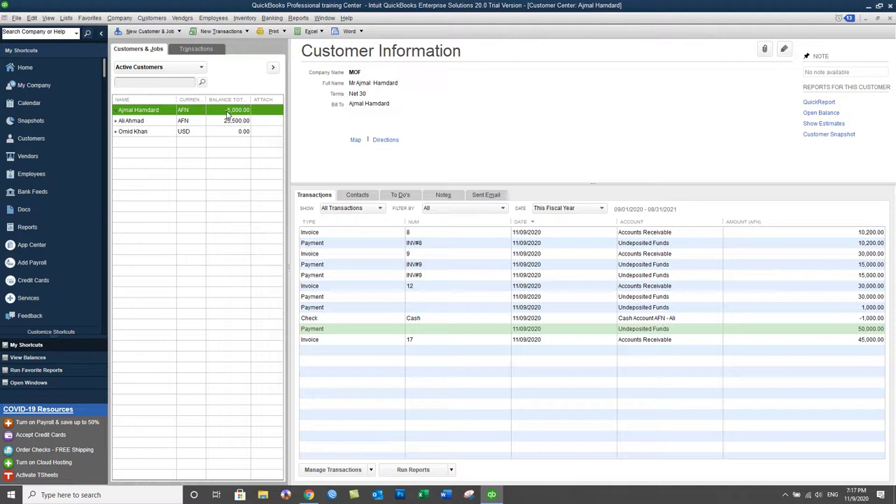
Start another received payment for the same customer, select the open 45,000 AFN invoice and choose cash as the method
left_click(160, 21)
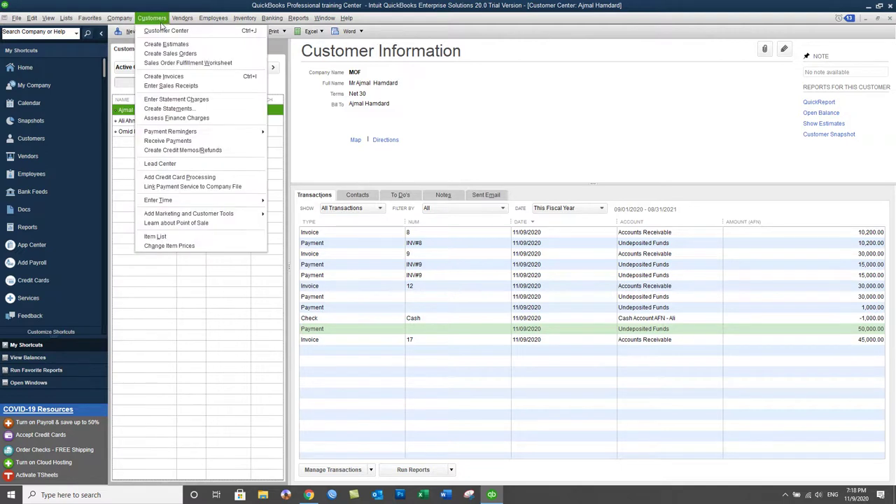
left_click(176, 143)
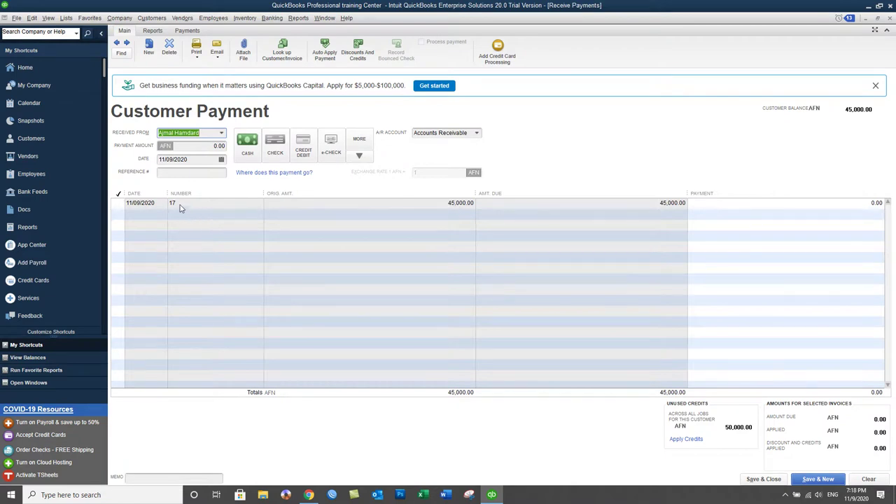
left_click(121, 203)
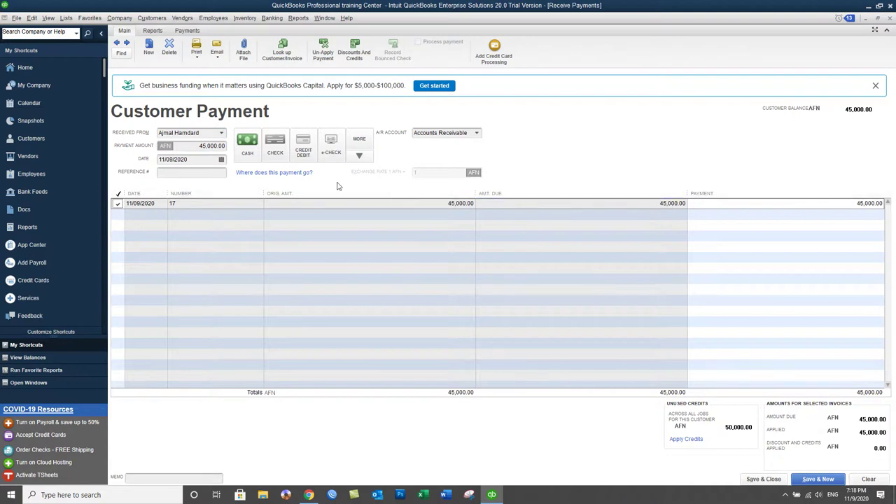
left_click(247, 154)
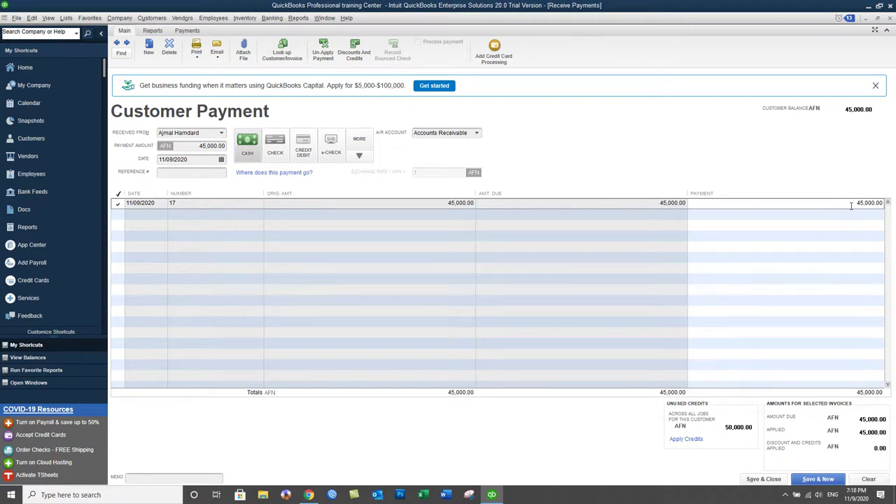
left_click(865, 203)
Apply 45,000 AFN of the customer's available credit to the invoice, then save and close the payment
left_click(684, 439)
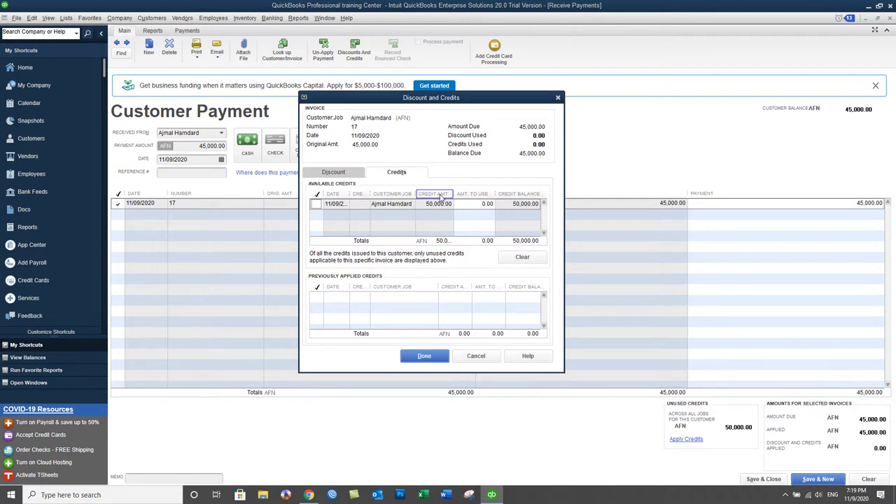
left_click(316, 205)
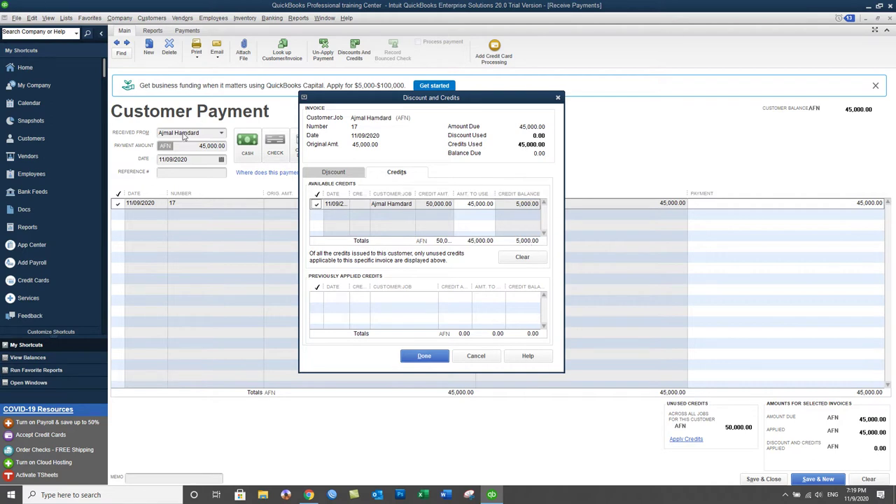
left_click(425, 356)
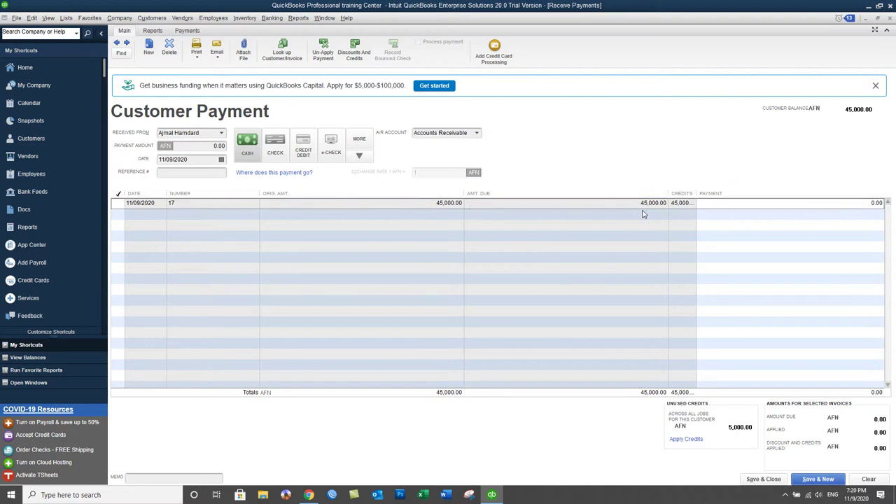
left_click_drag(697, 194, 706, 194)
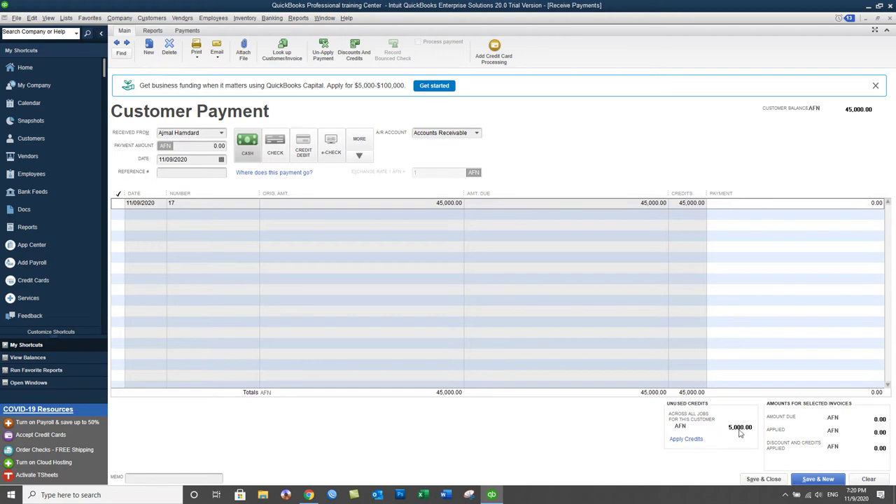
left_click(764, 479)
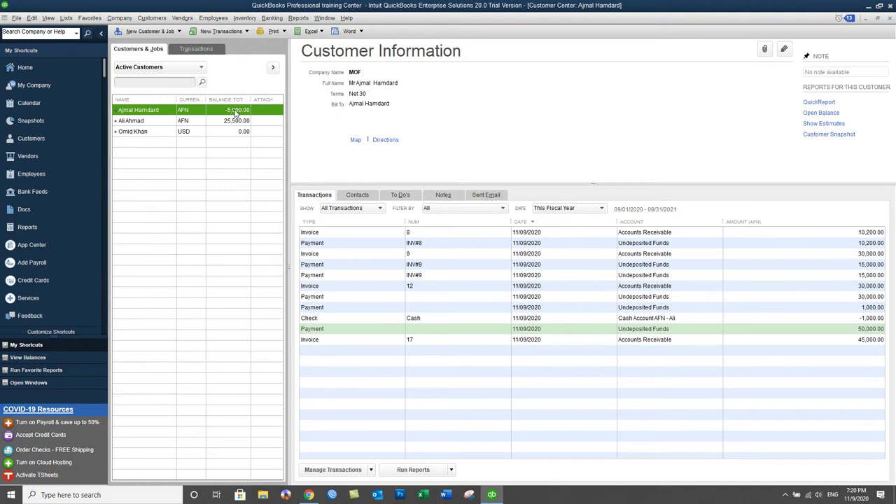
Compare the customer's 50,000 AFN payment and 45,000 AFN invoice with the total balance in the customer list
left_click(601, 343)
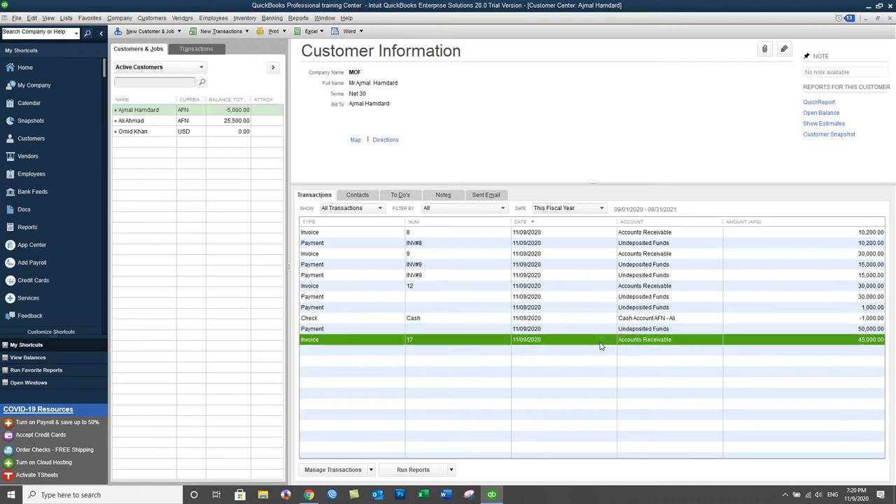
left_click(859, 332)
left_click(857, 341)
left_click(233, 112)
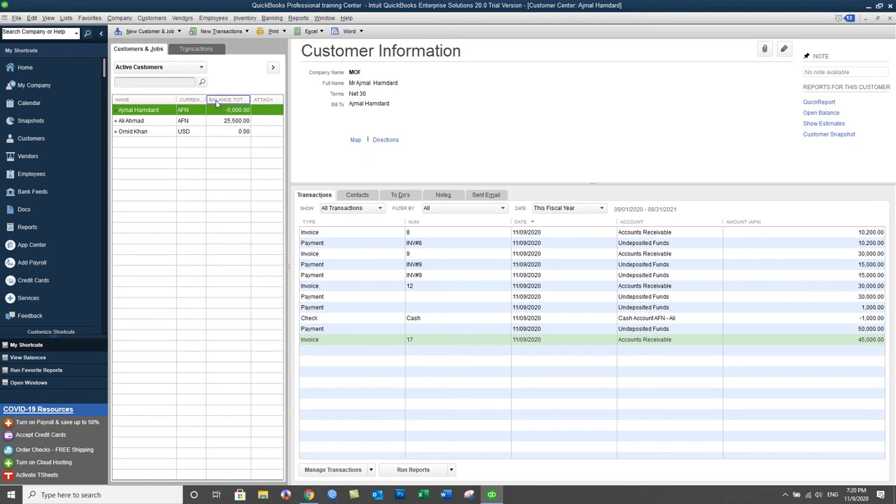
Start another transaction for the selected customer
left_click(164, 22)
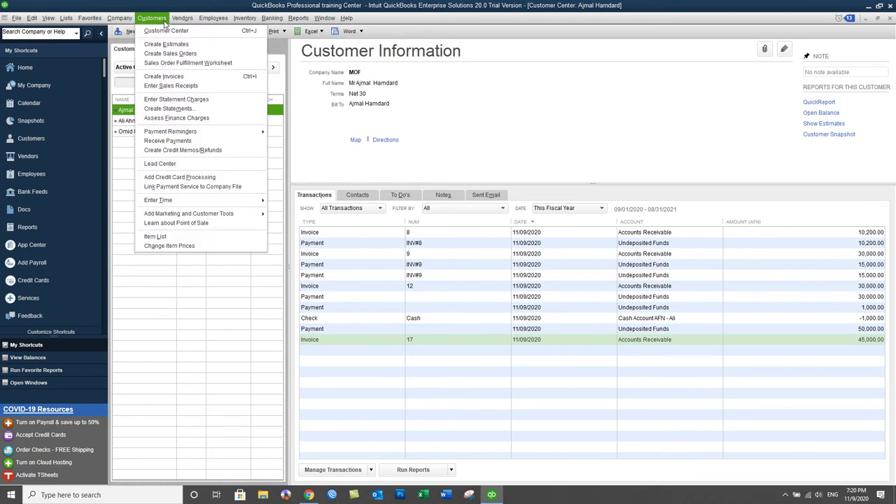